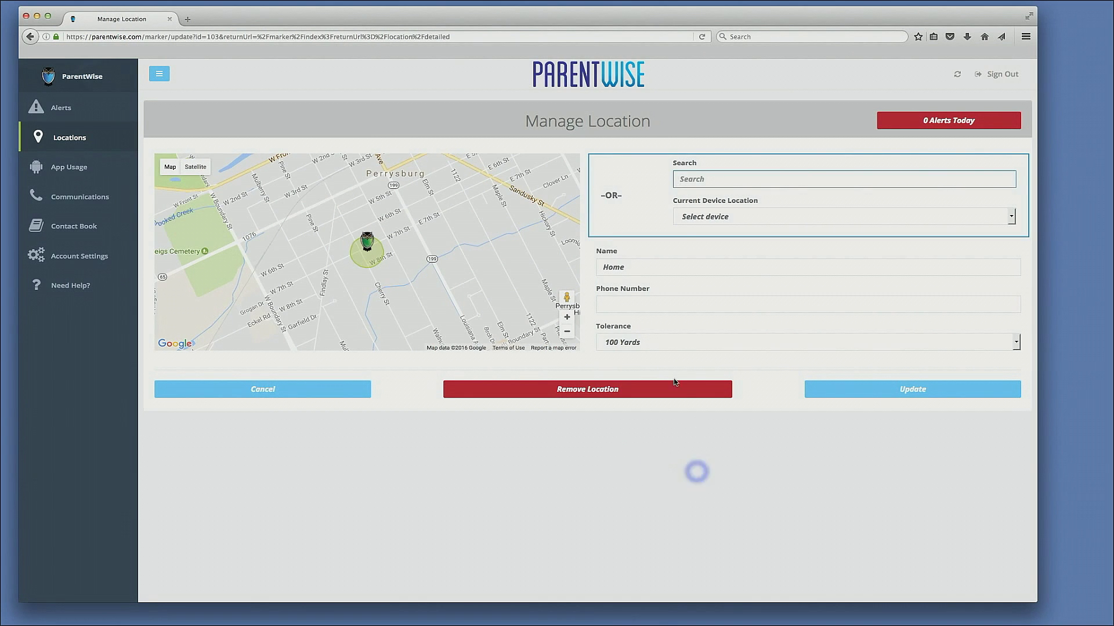
- Center the map on the Home circle, keep the 100 Yards tolerance, and update the location
scroll(439, 286, "up", 1)
left_click_drag(388, 261, 435, 291)
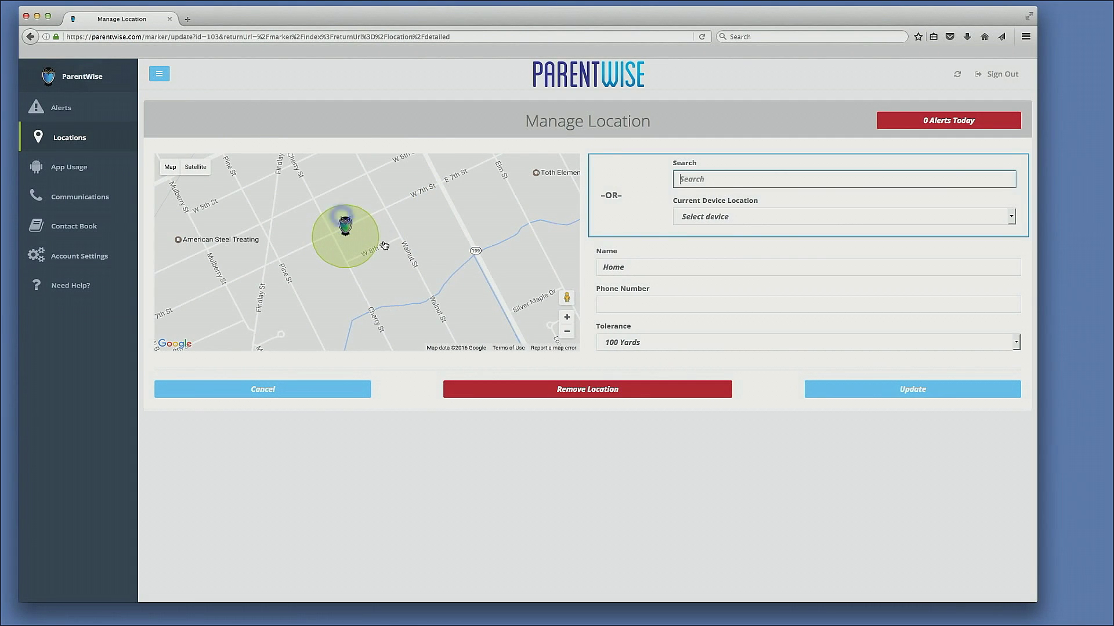
left_click(671, 342)
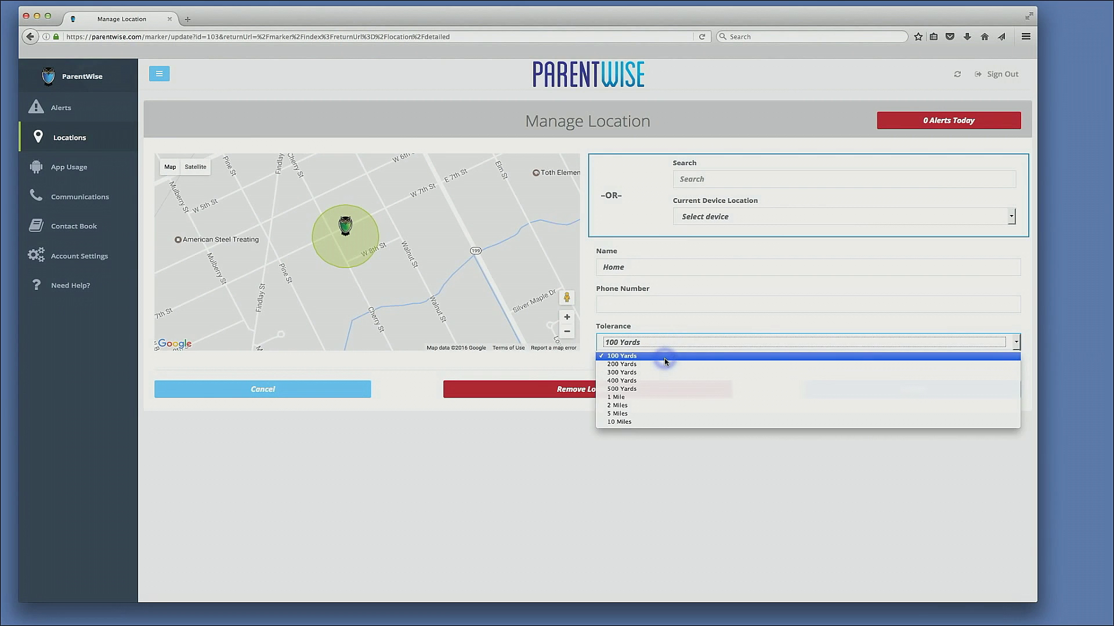
left_click(664, 357)
left_click(910, 393)
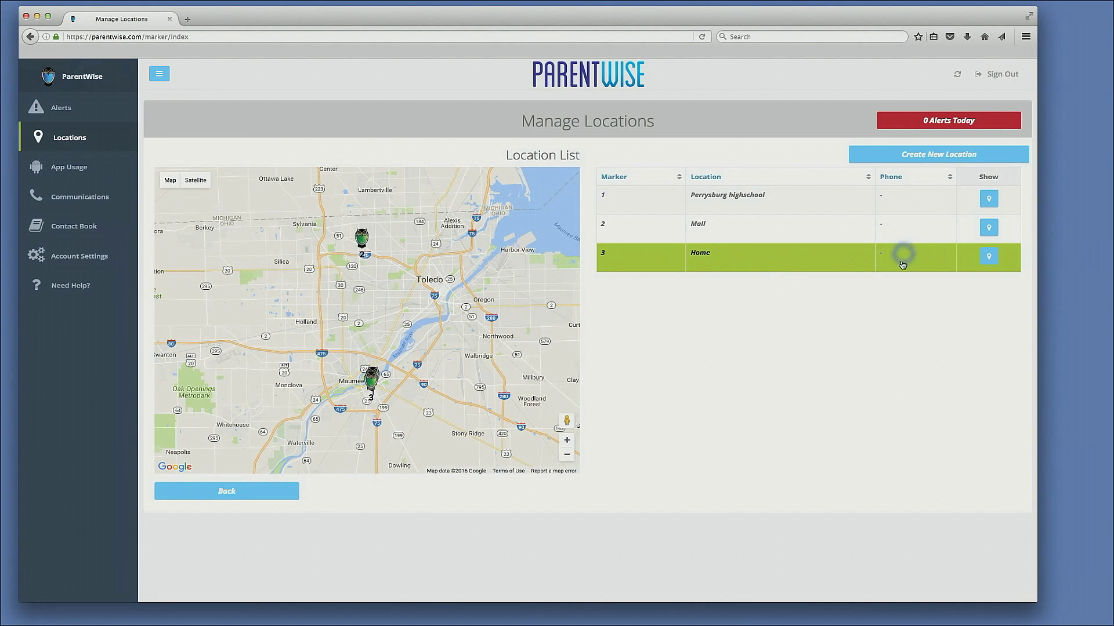
- Go from today's alerts to Alert Rules and begin a new rule
left_click(970, 120)
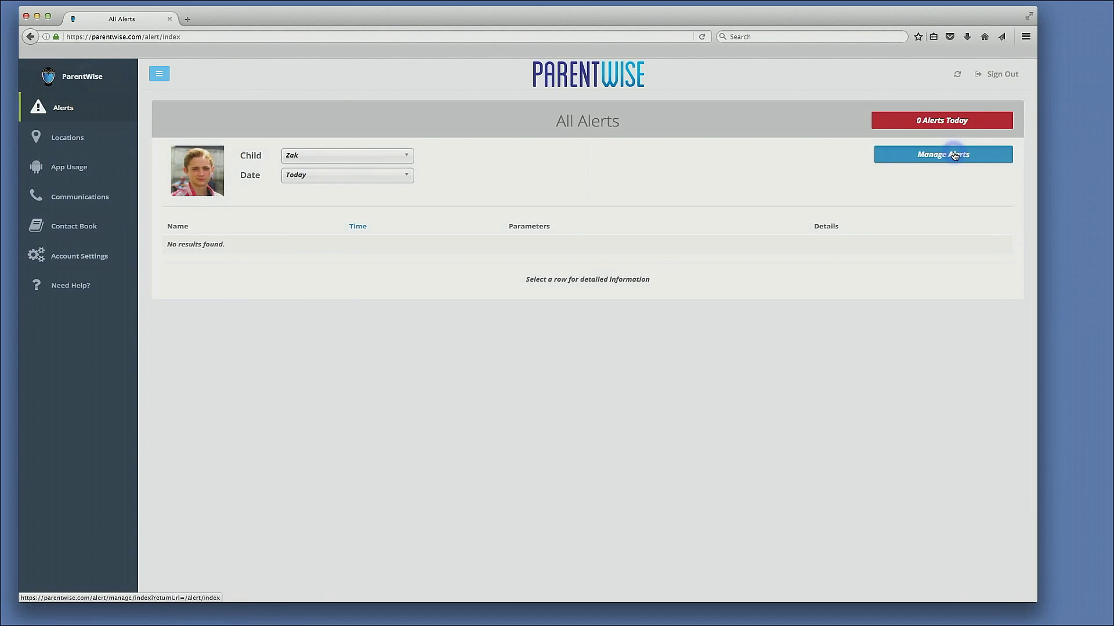
left_click(954, 155)
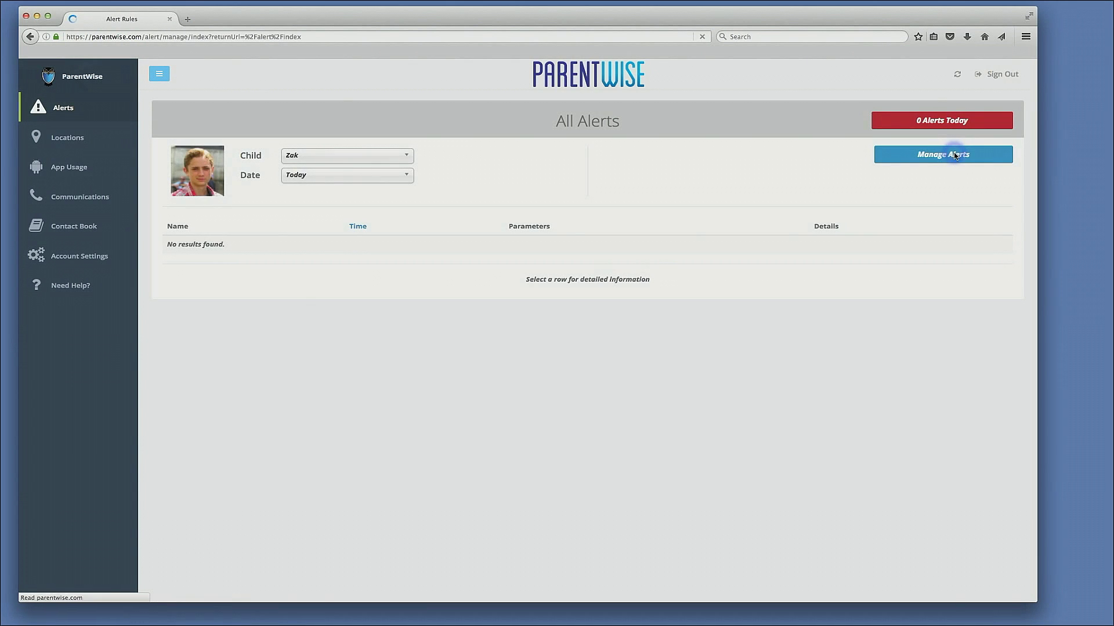
left_click(931, 186)
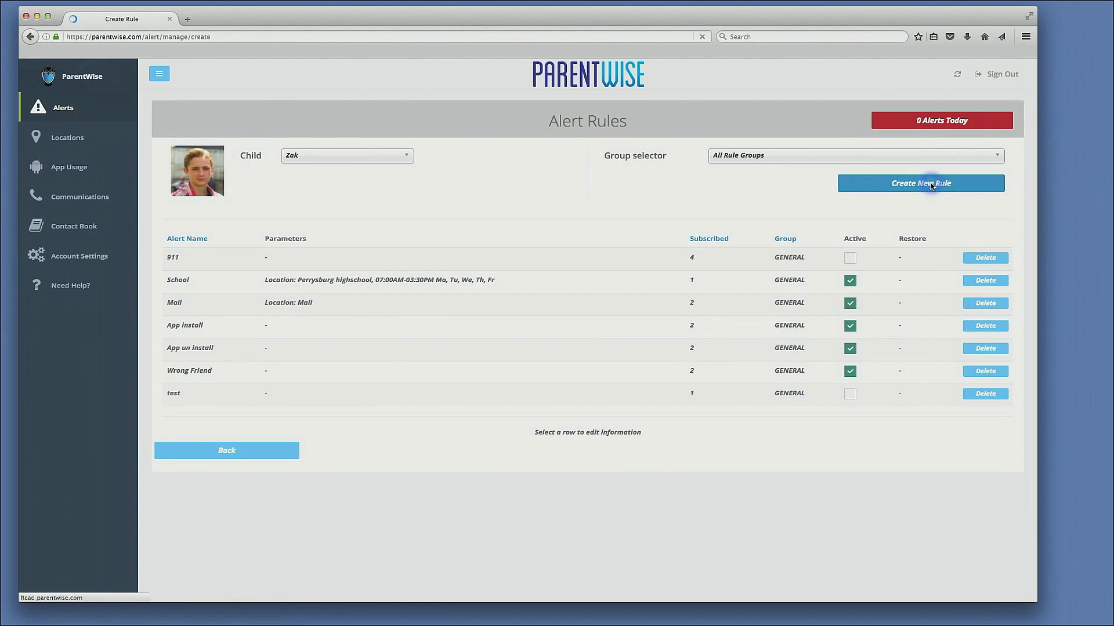
- Name the rule 'Home' and set its type to Locations | Not at Location
left_click(434, 172)
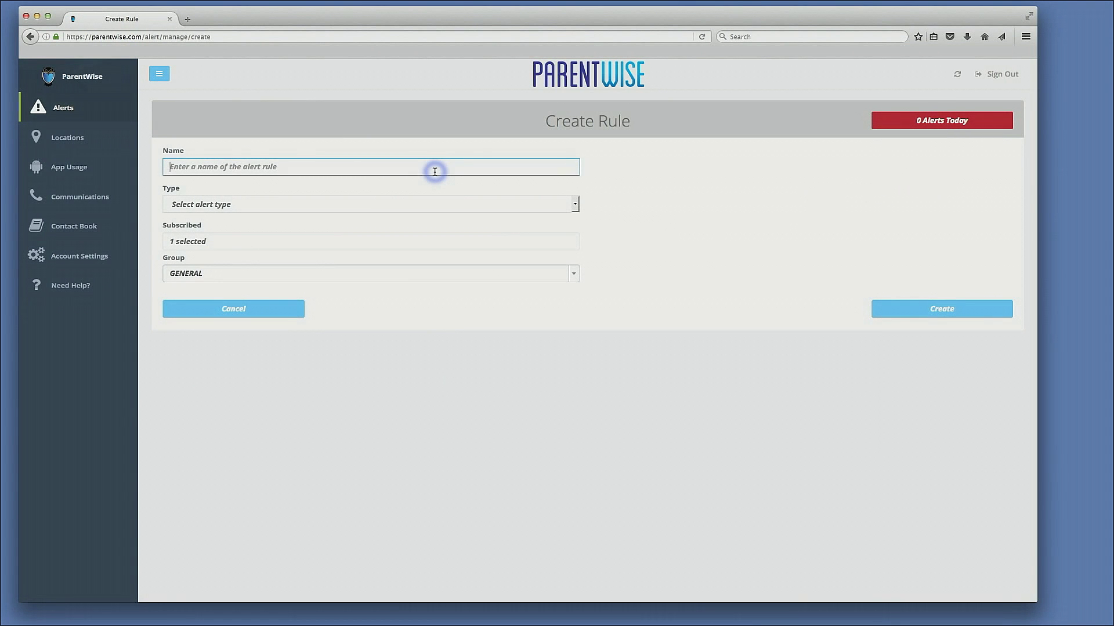
type("Home")
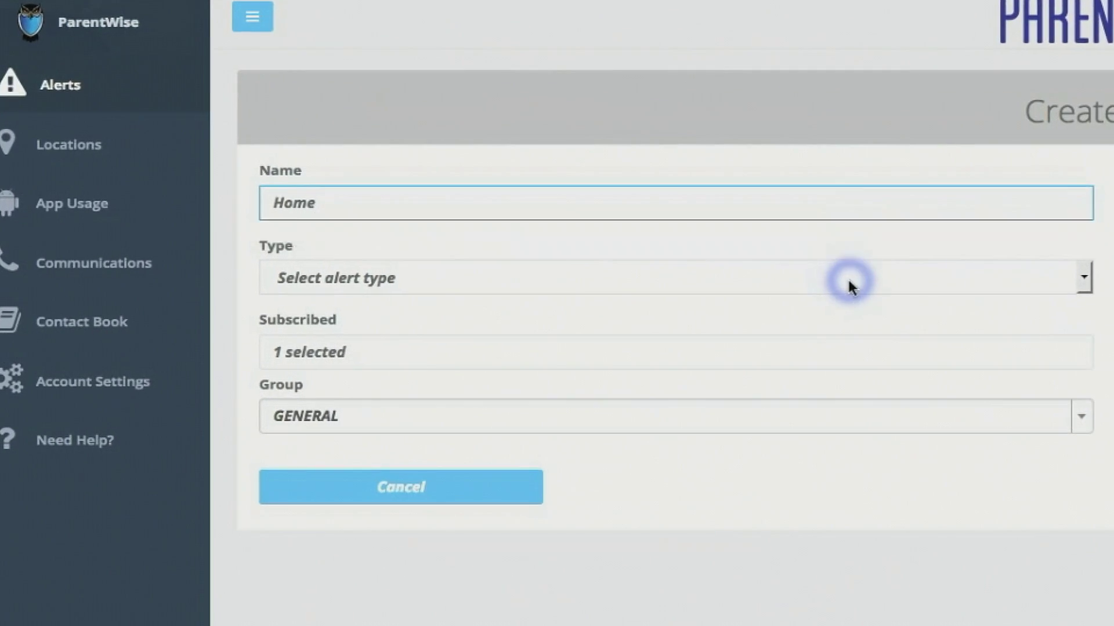
left_click(809, 276)
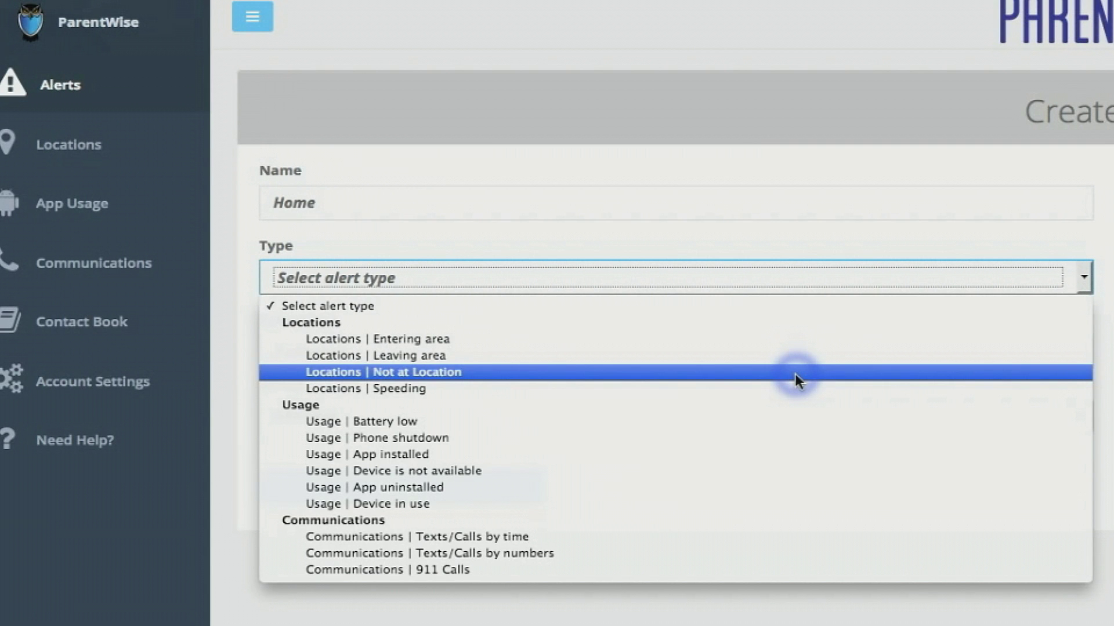
left_click(795, 373)
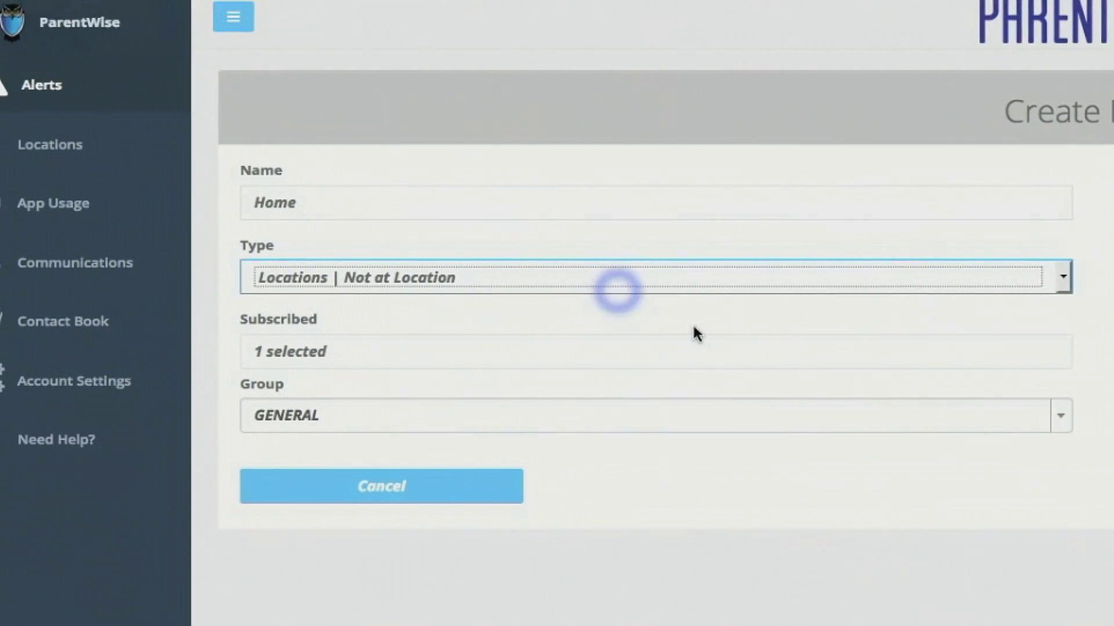
- Review the subscribed list and confirm the single subscriber
left_click(763, 354)
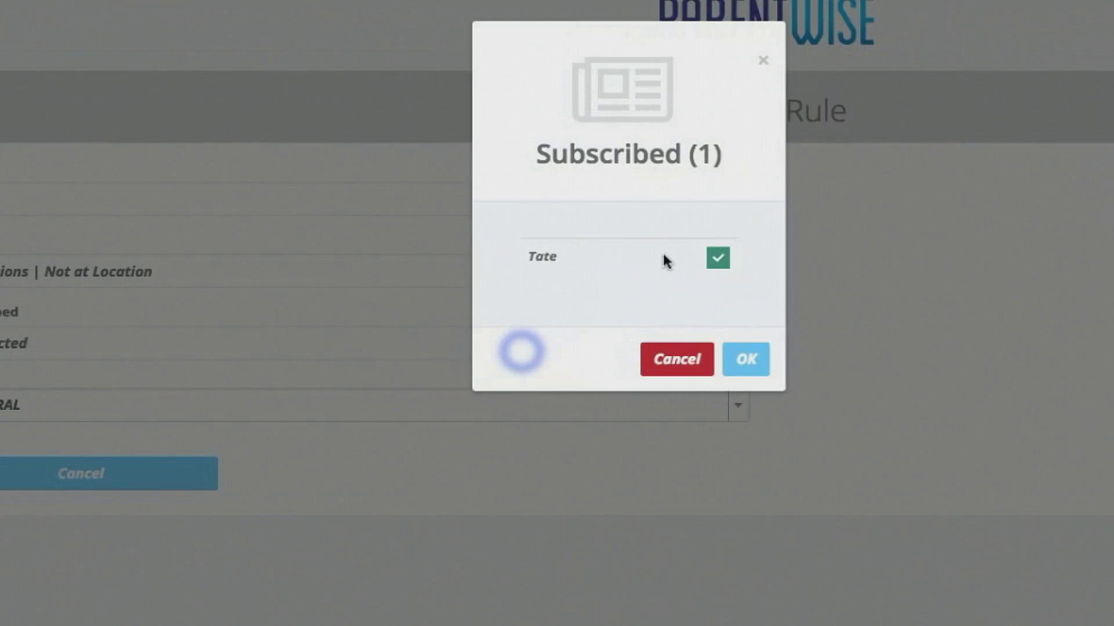
left_click(474, 267)
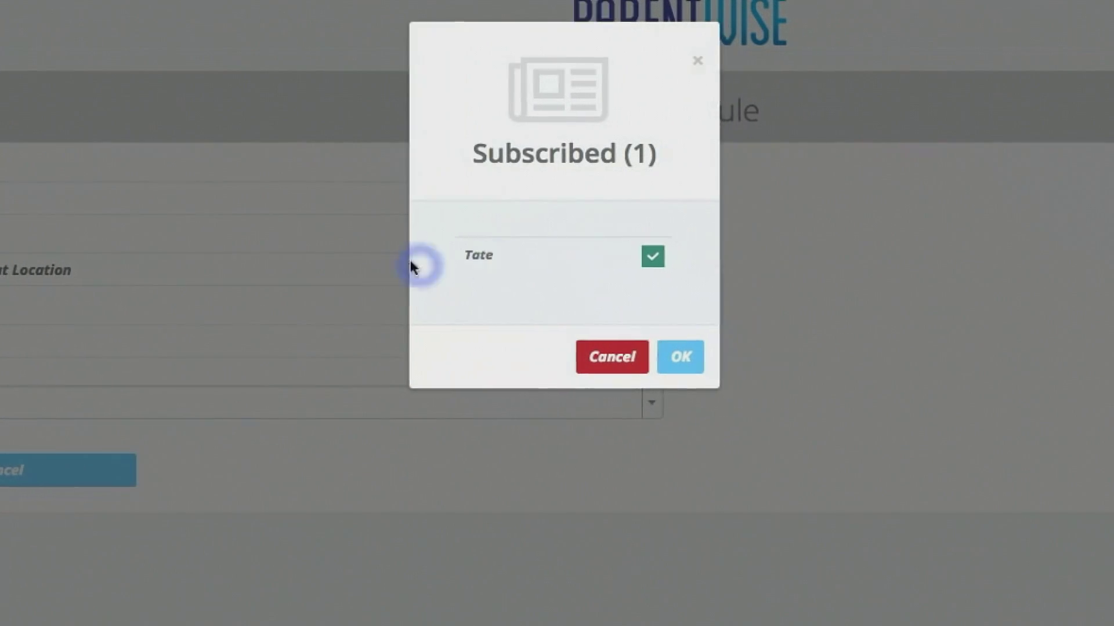
left_click(681, 356)
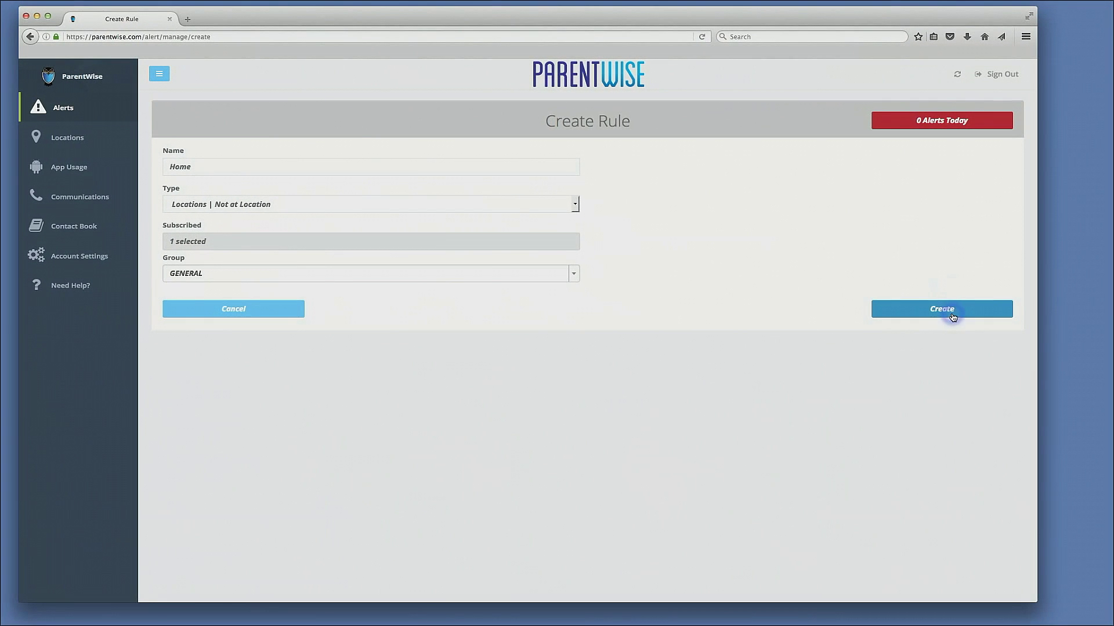
- Create the rule and start a schedule row covering the weekdays Monday onward
left_click(953, 316)
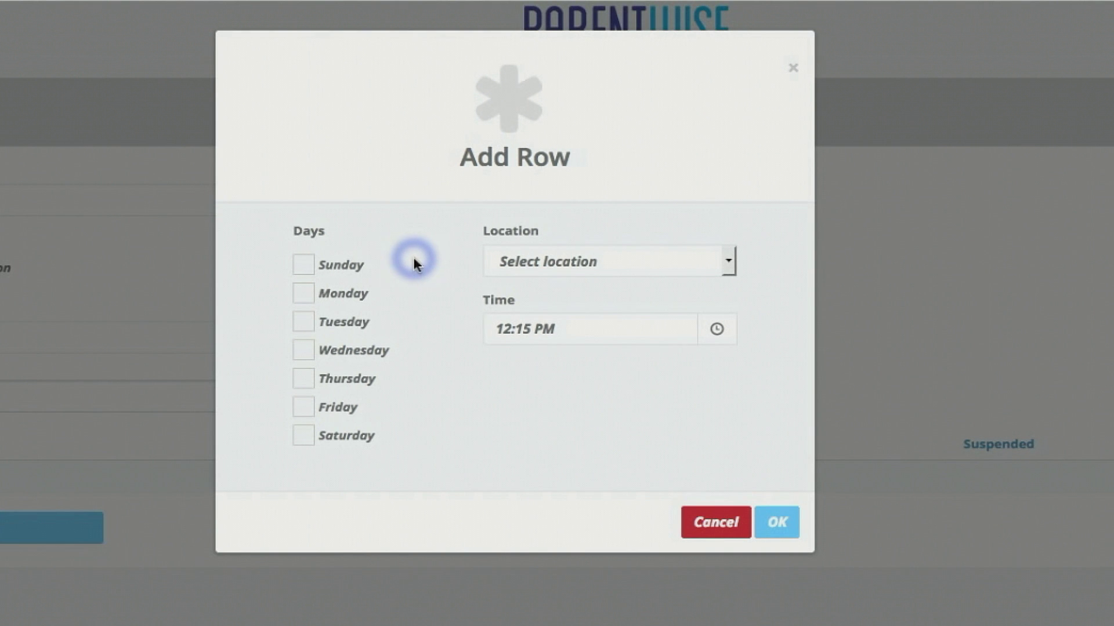
left_click(314, 294)
left_click(308, 323)
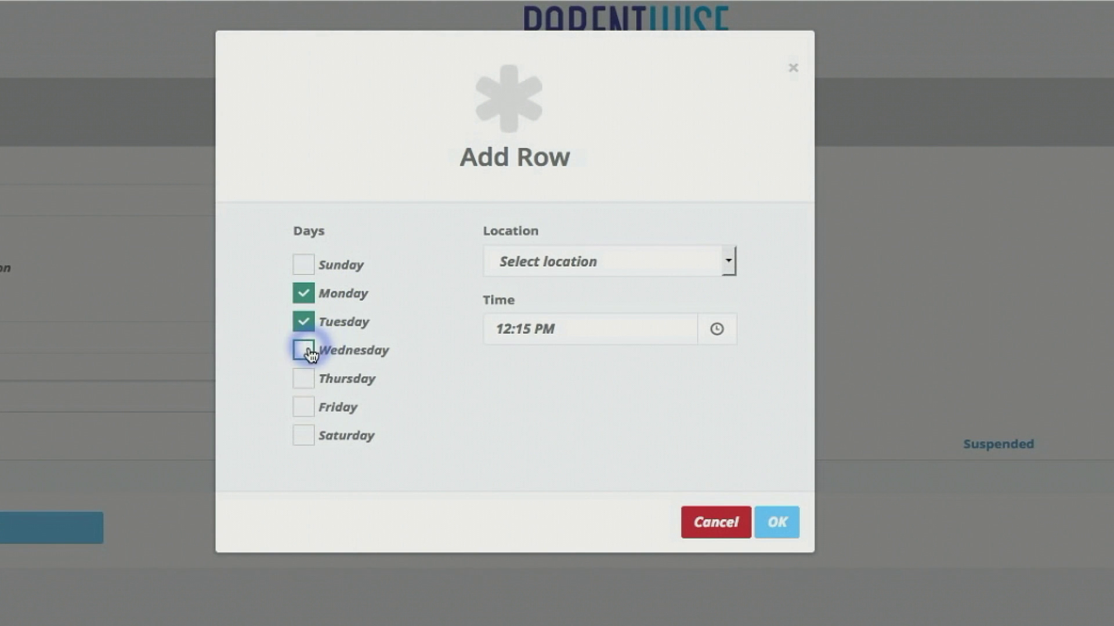
left_click(309, 352)
left_click(311, 381)
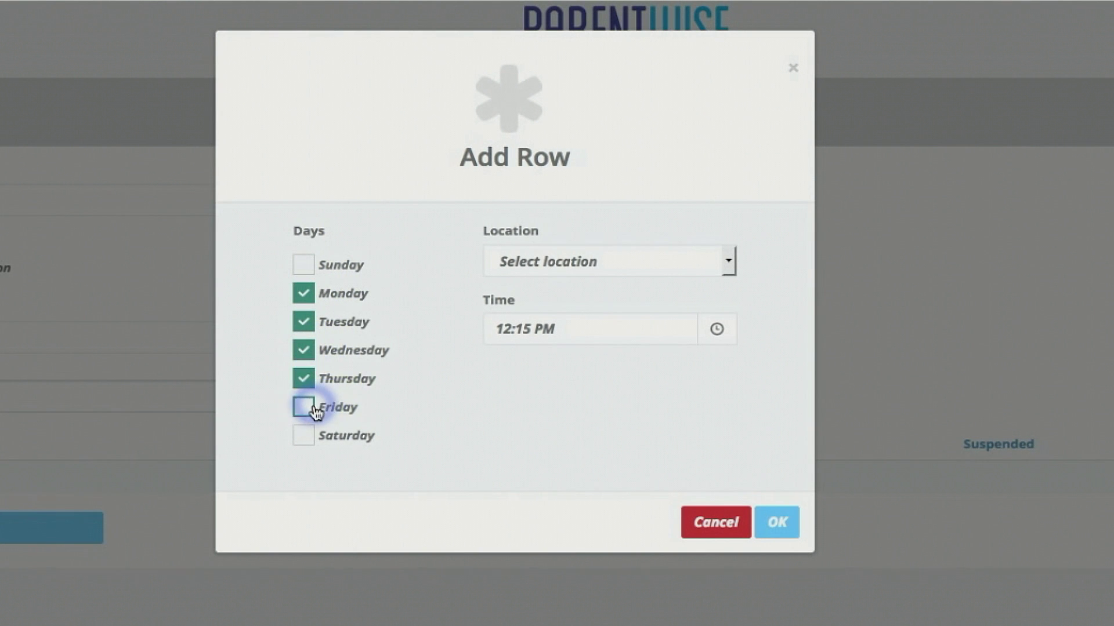
- Set the row's location to Home and time to 03:45 PM, then confirm it
left_click(728, 270)
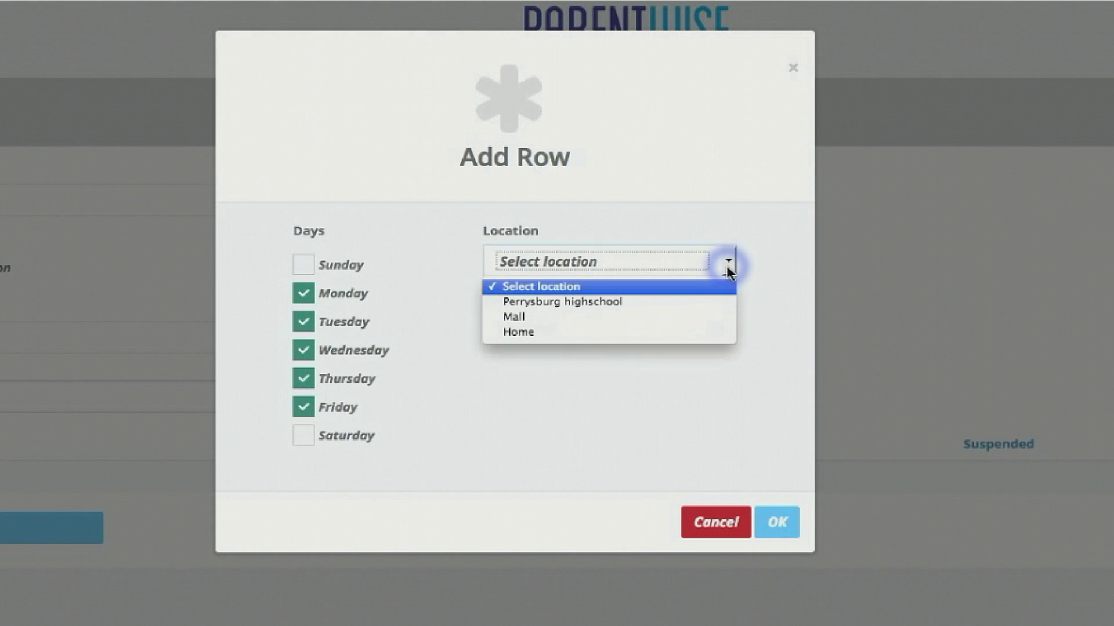
left_click(650, 333)
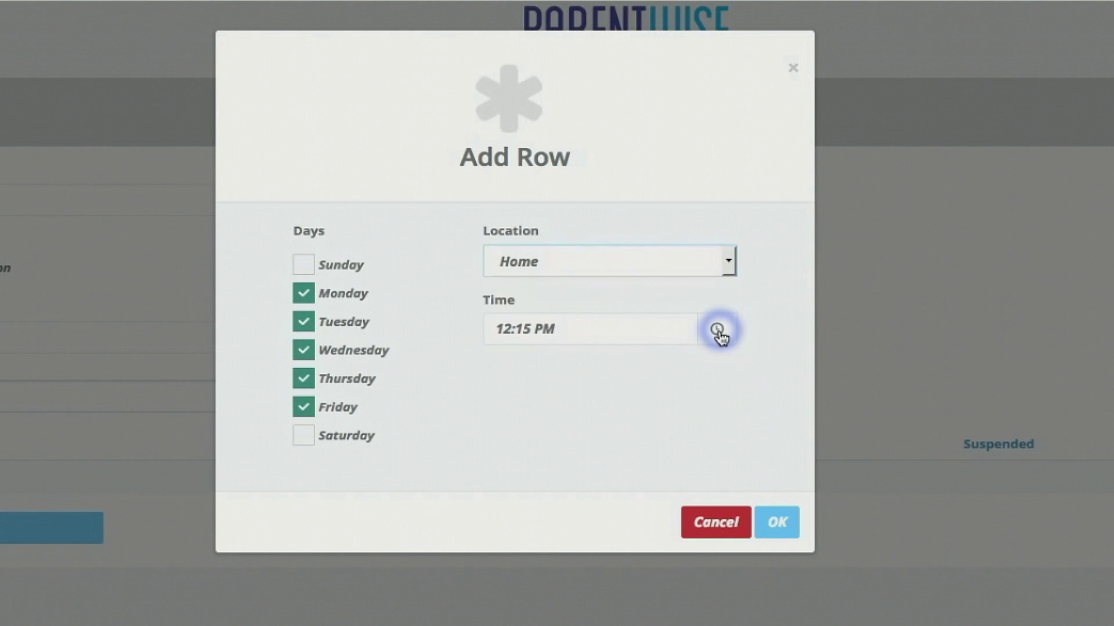
left_click(717, 330)
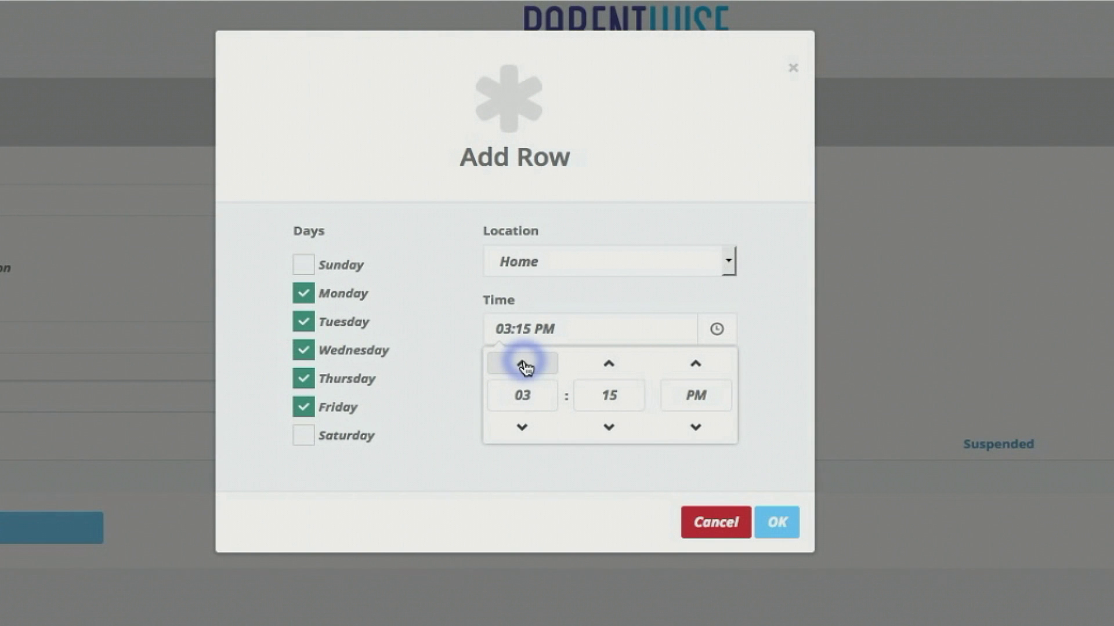
left_click(618, 365)
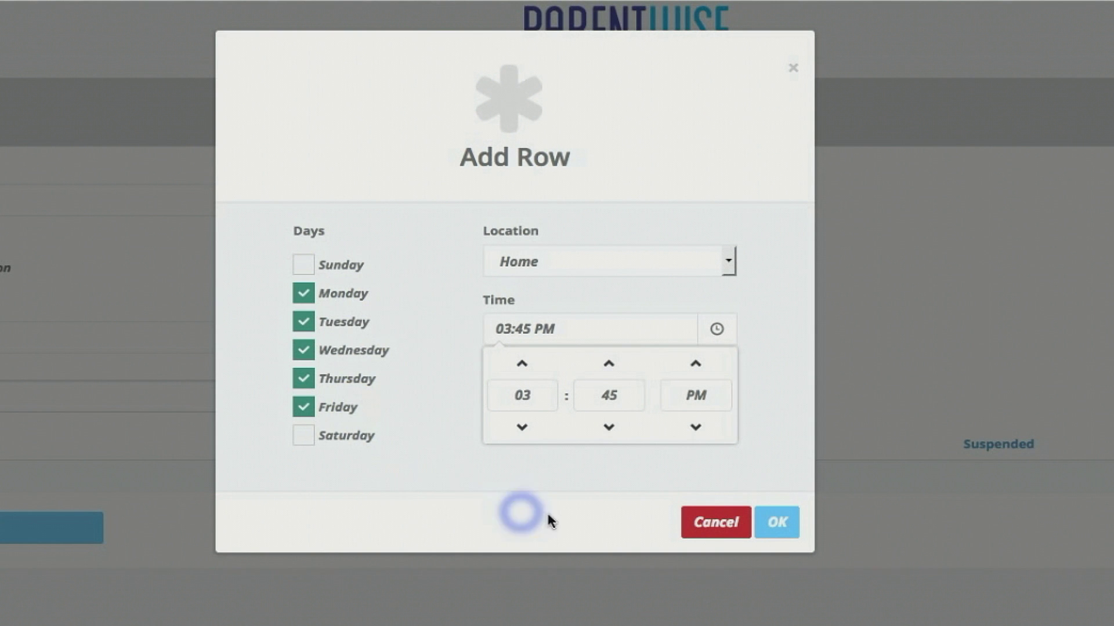
left_click(780, 528)
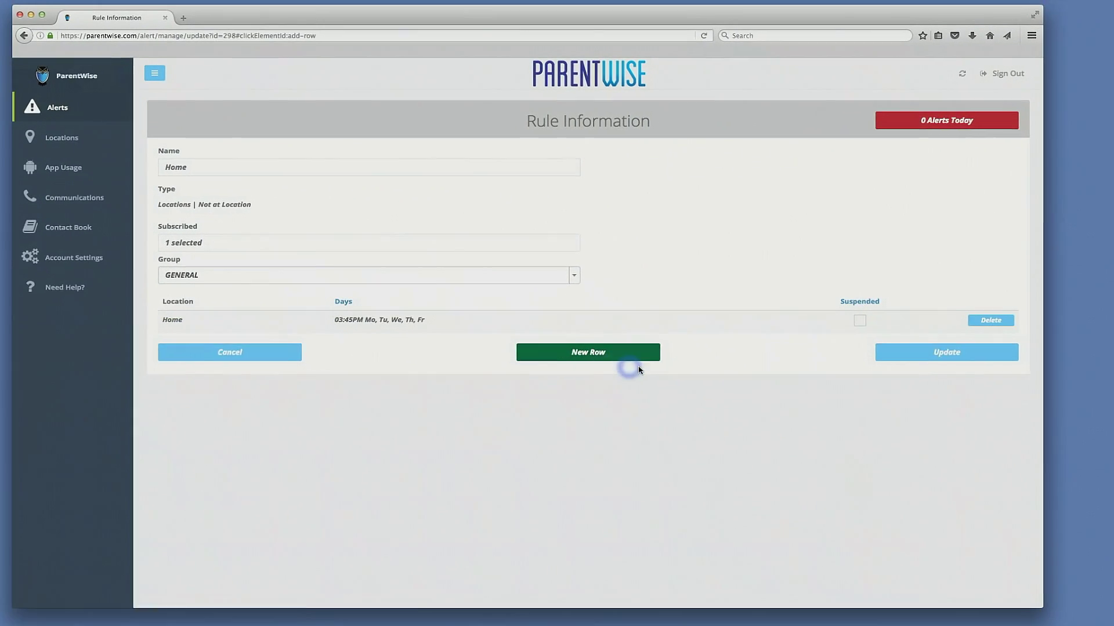
- Save the Home rule, reopen it from Alert Rules, and start a second row
left_click(927, 353)
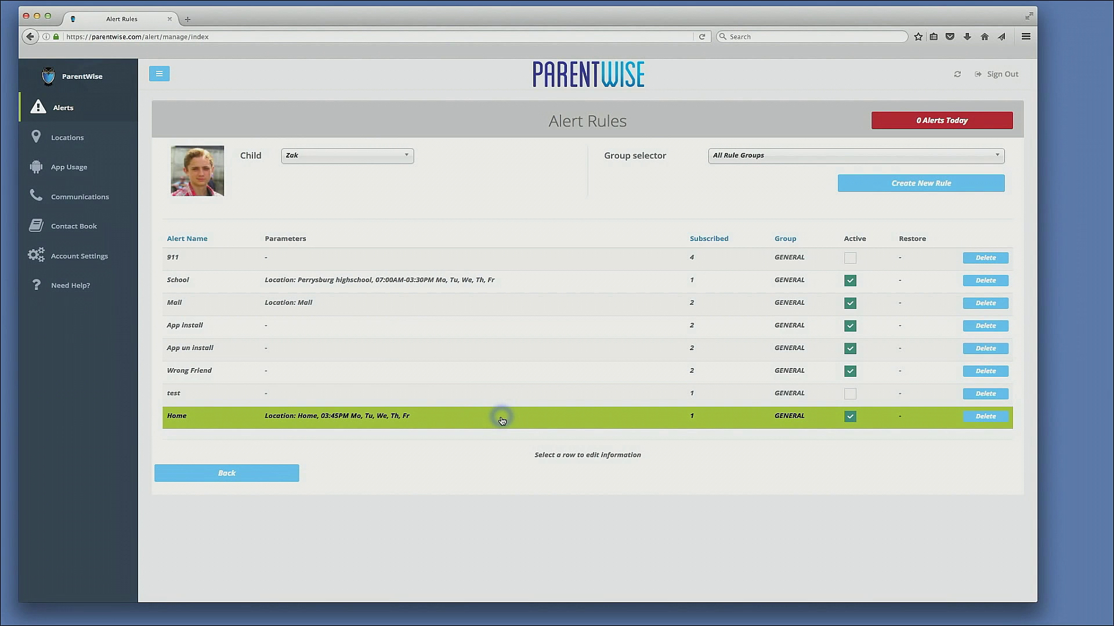
left_click(501, 418)
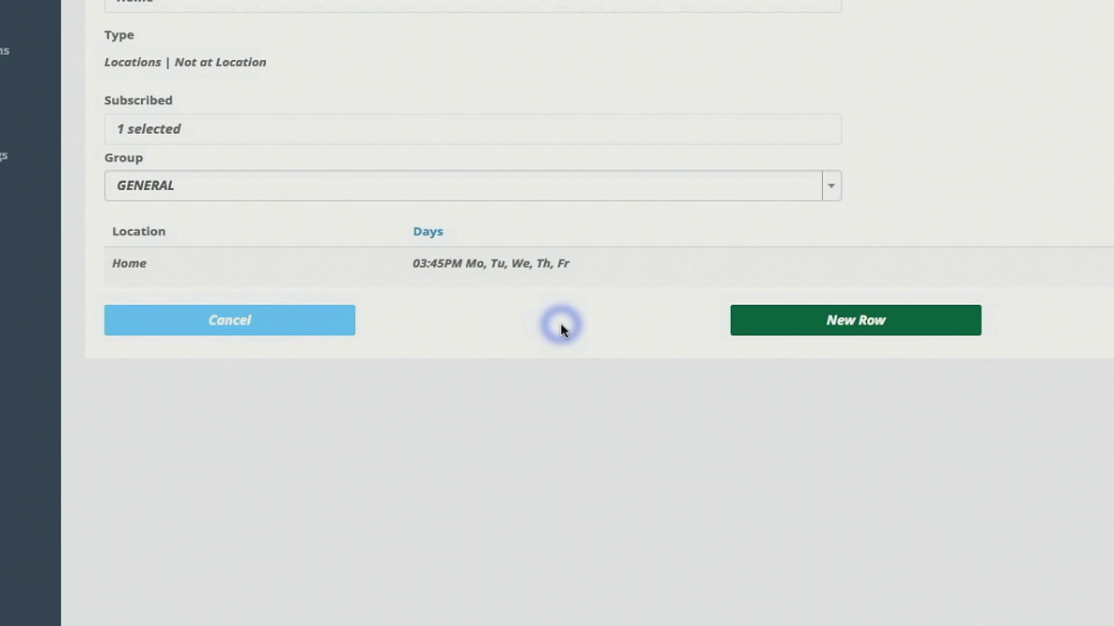
left_click(857, 324)
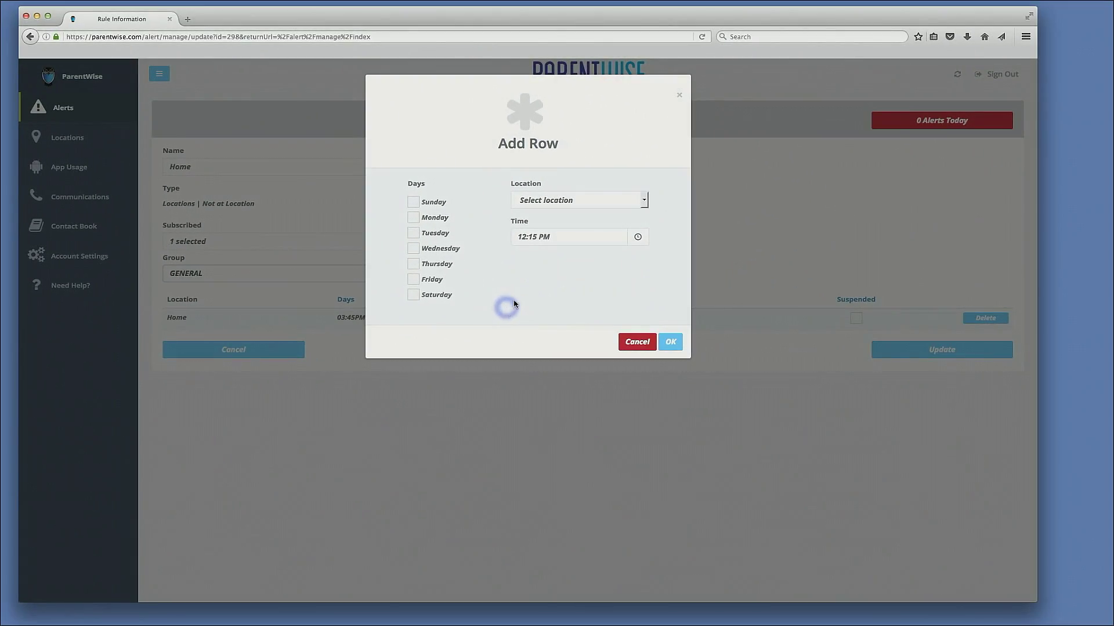
- Add a weekend row with Saturday and Sunday, location Home, at 10:00 PM
left_click(413, 295)
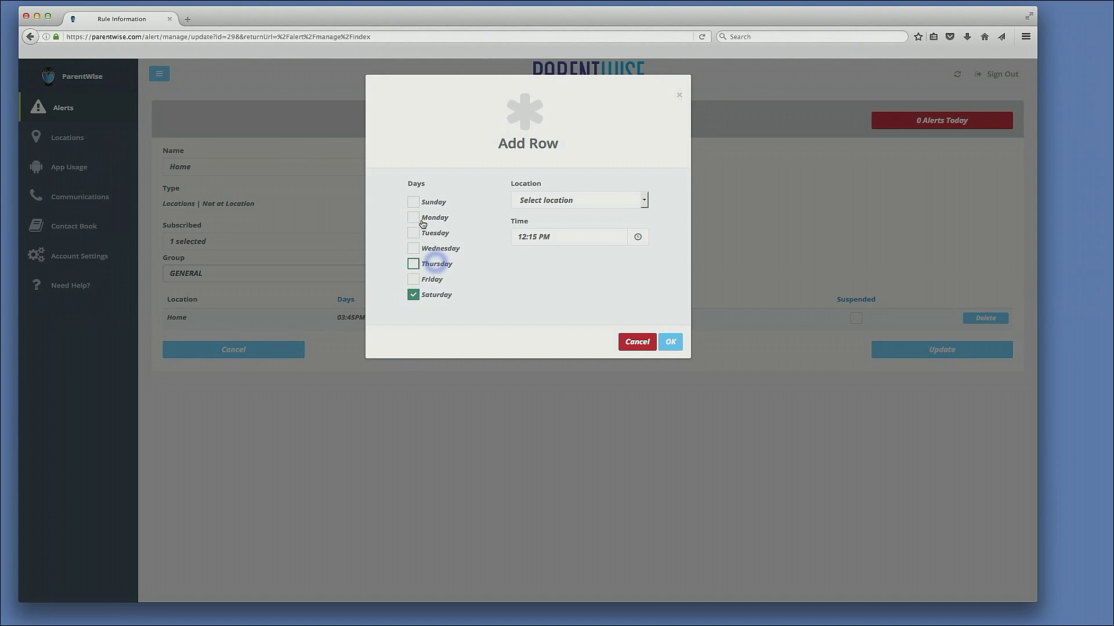
left_click(629, 202)
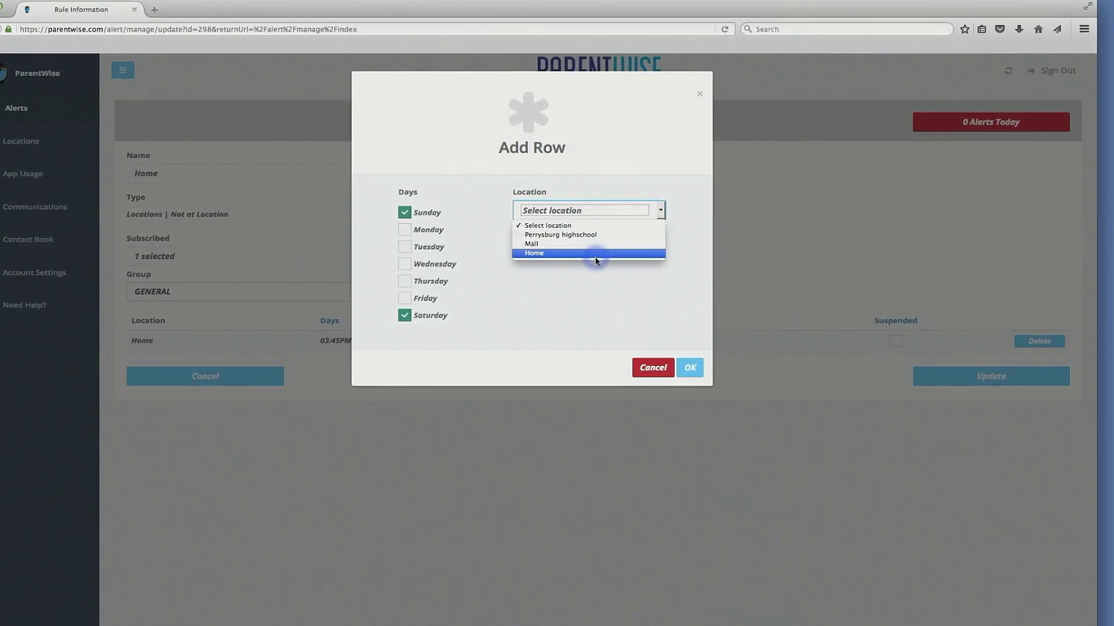
left_click(585, 240)
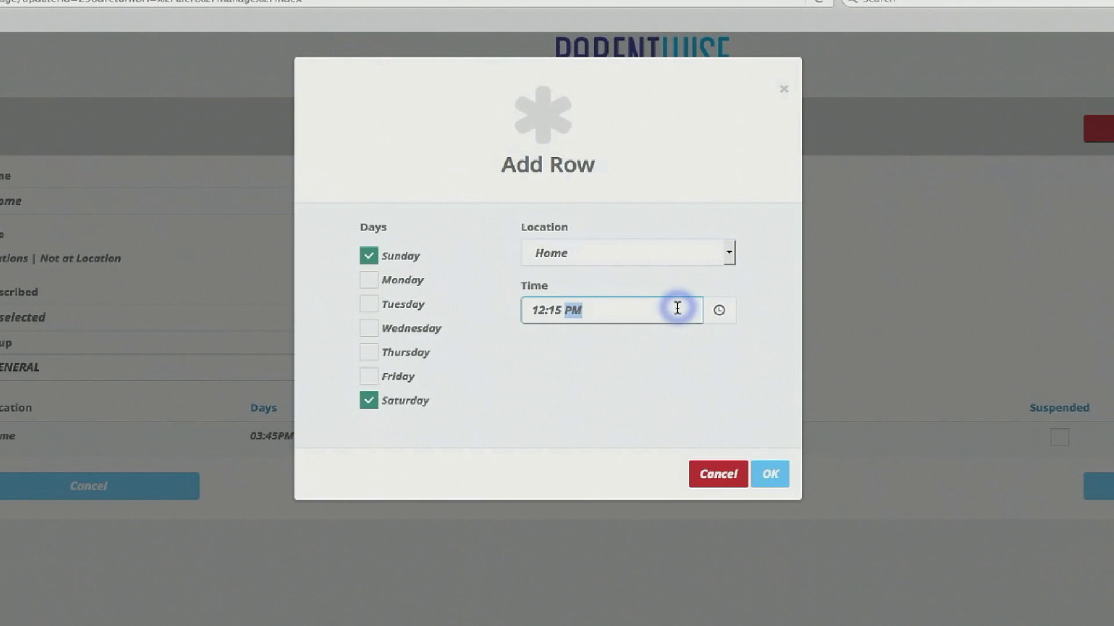
left_click(715, 306)
left_click(554, 393)
left_click(554, 393)
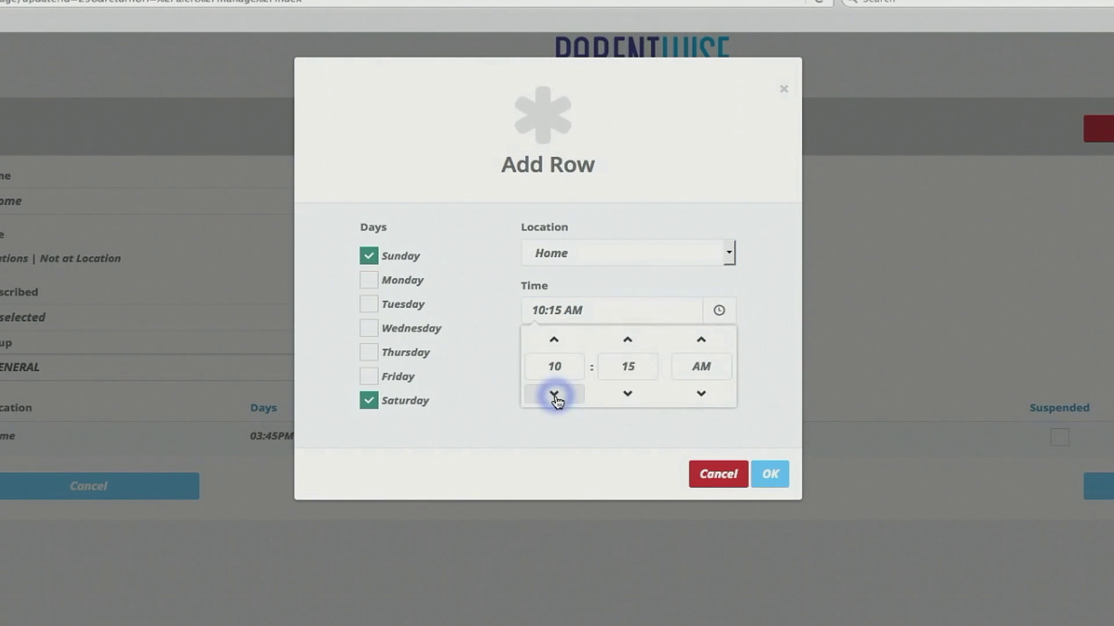
left_click(627, 393)
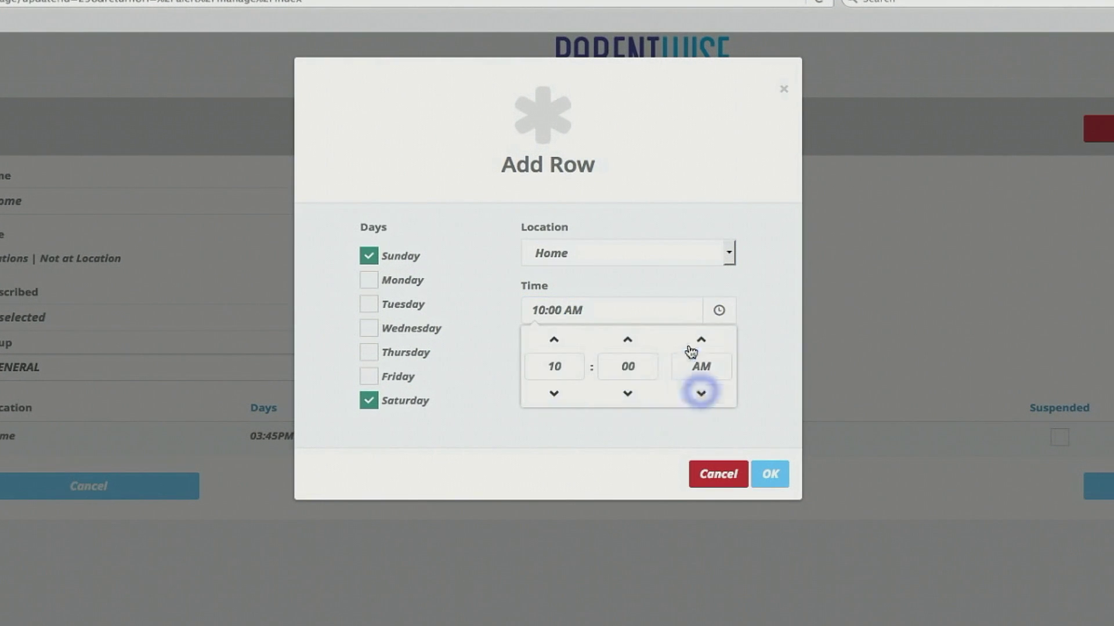
left_click(772, 473)
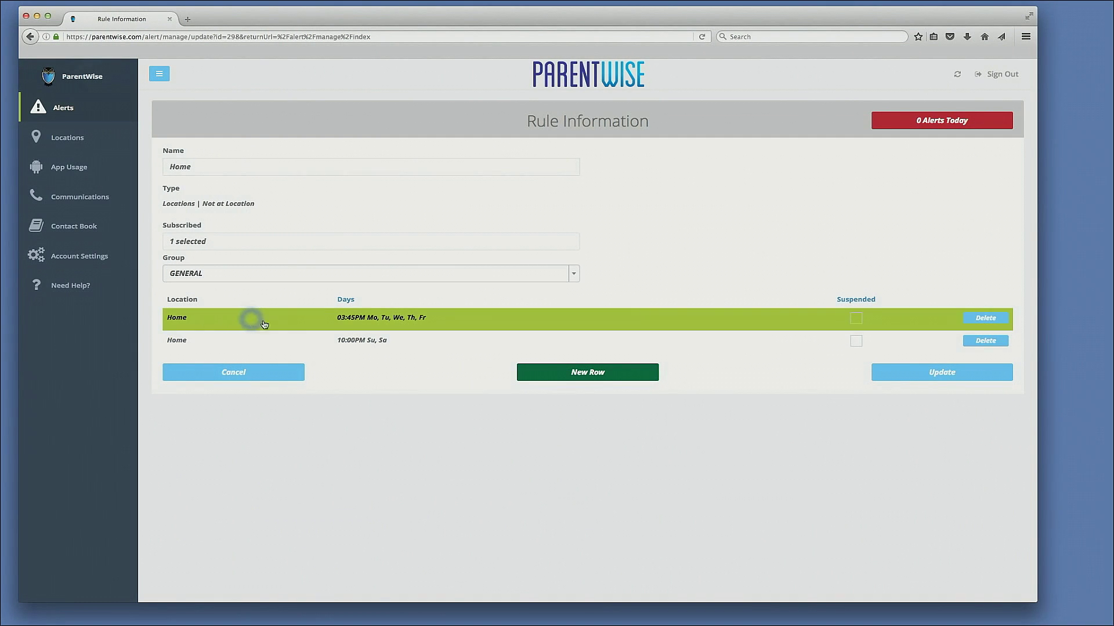
left_click(316, 323)
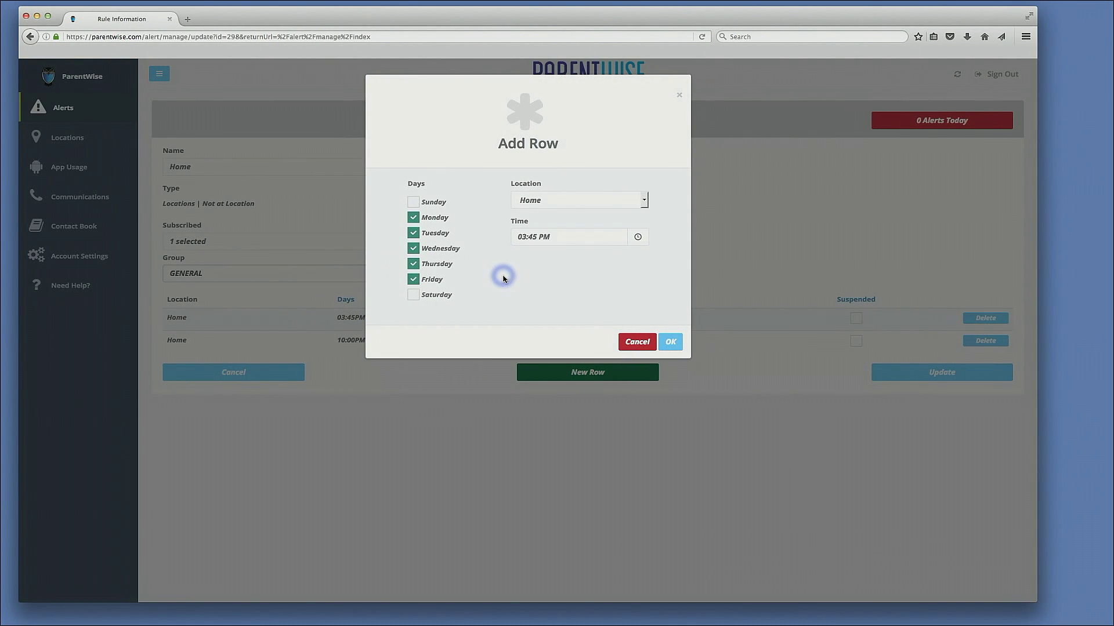
left_click(670, 342)
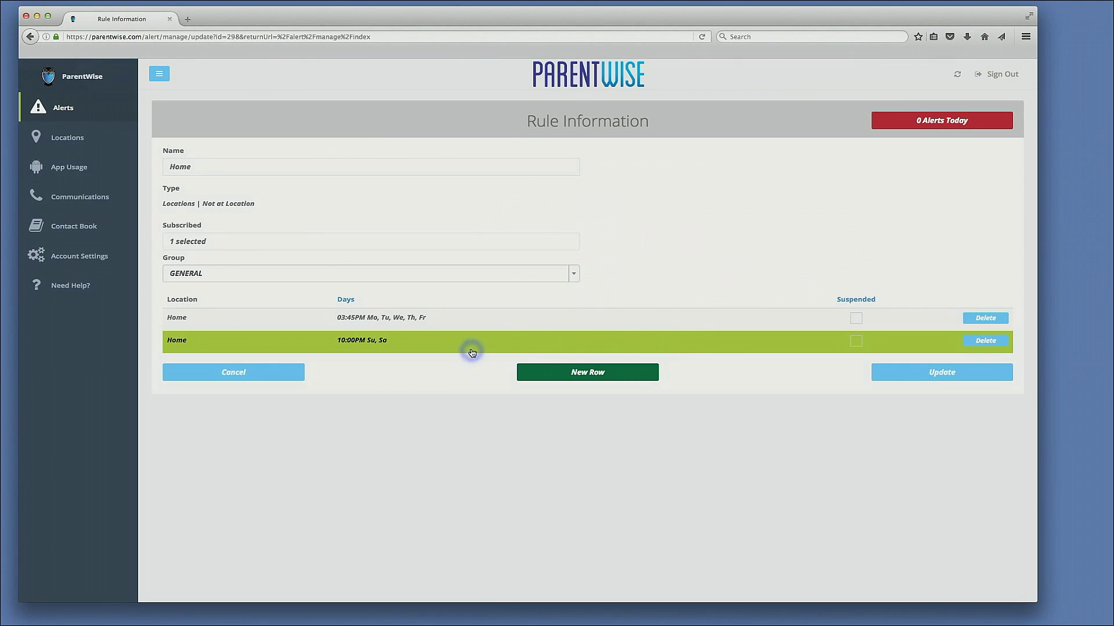
left_click(476, 347)
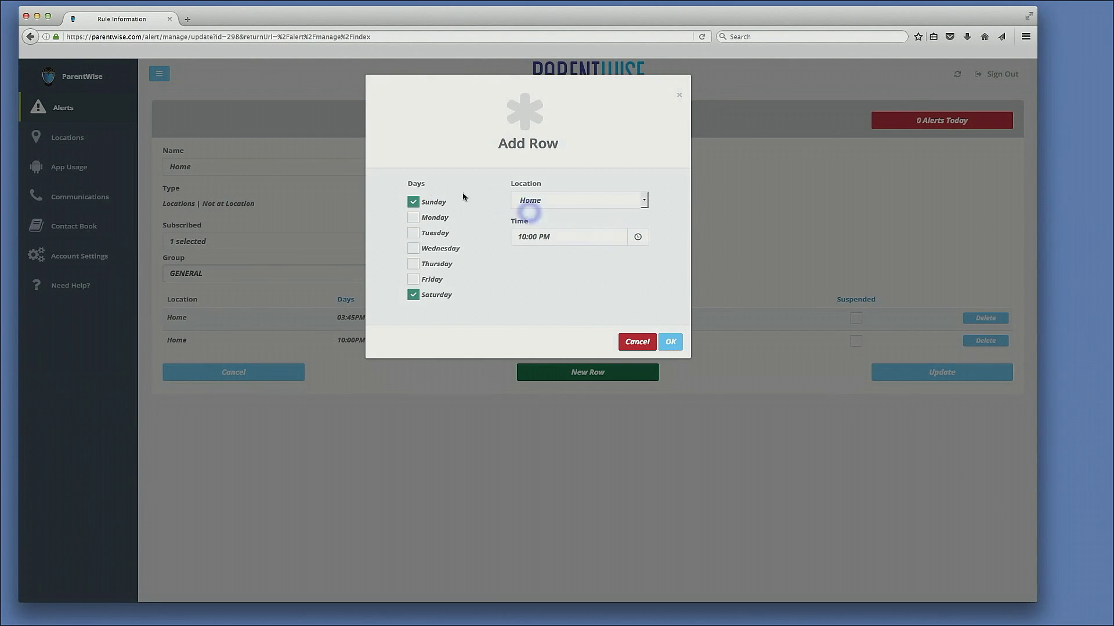
left_click(673, 344)
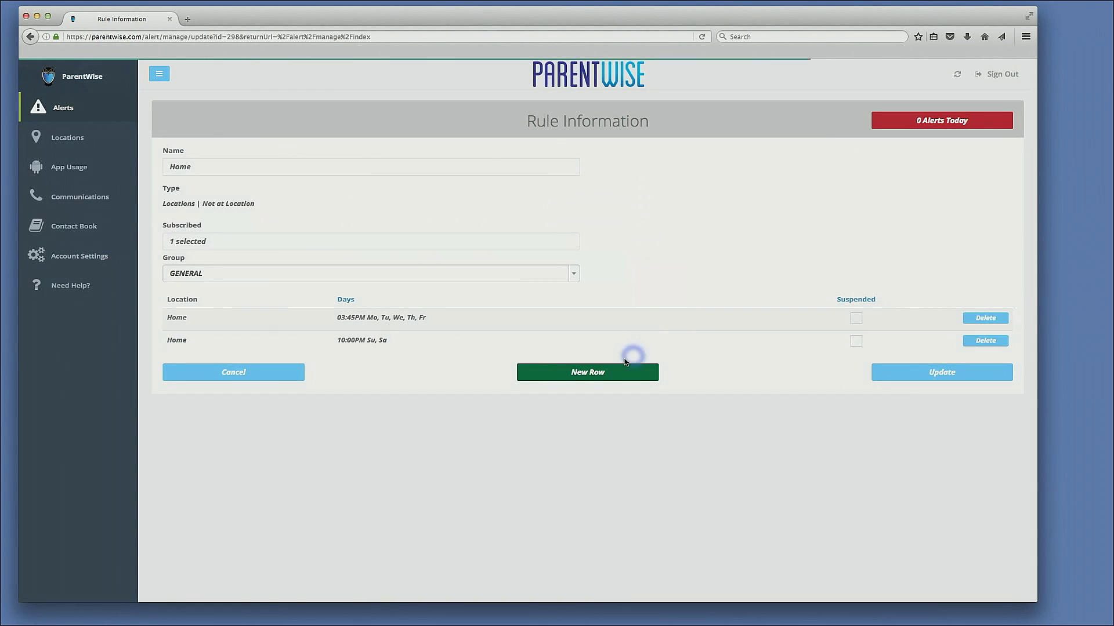